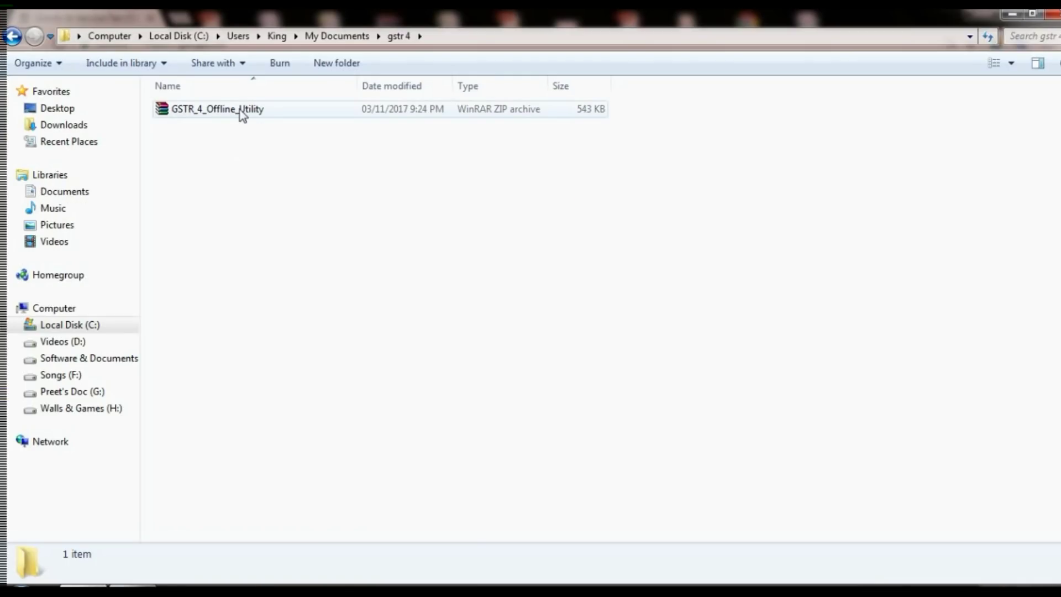
# Extract the GSTR_4_Offline_Utility archive into the gstr 4 folder that contains it
pyautogui.rightClick(239, 110)
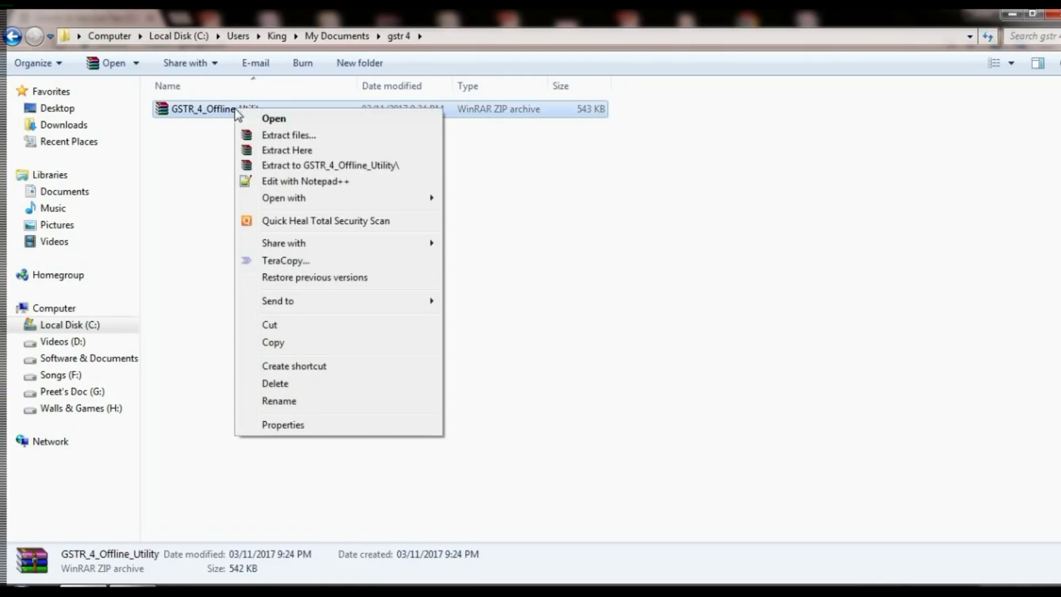
pyautogui.click(295, 150)
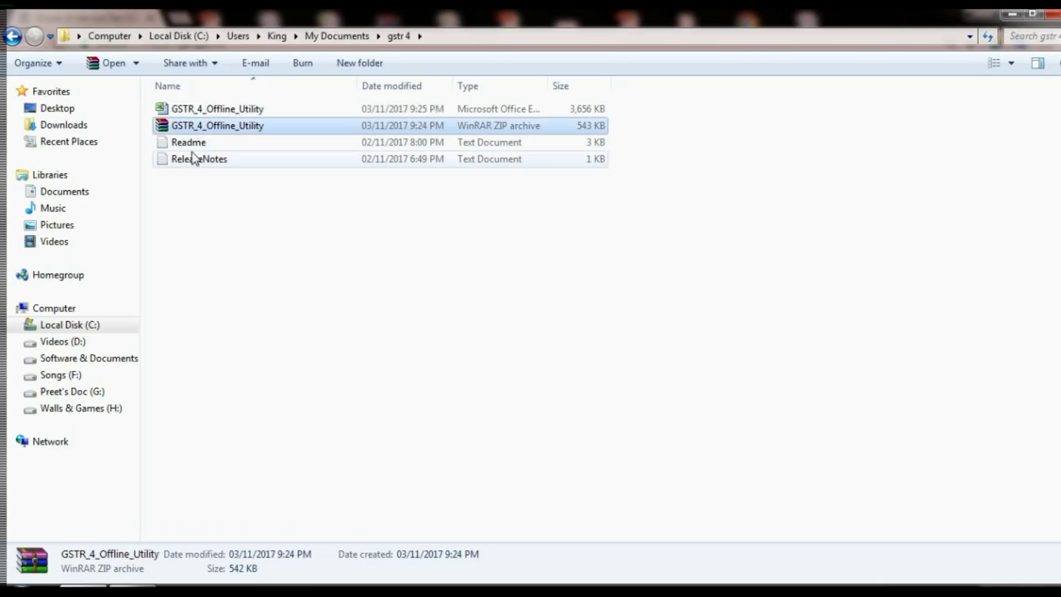
pyautogui.click(199, 160)
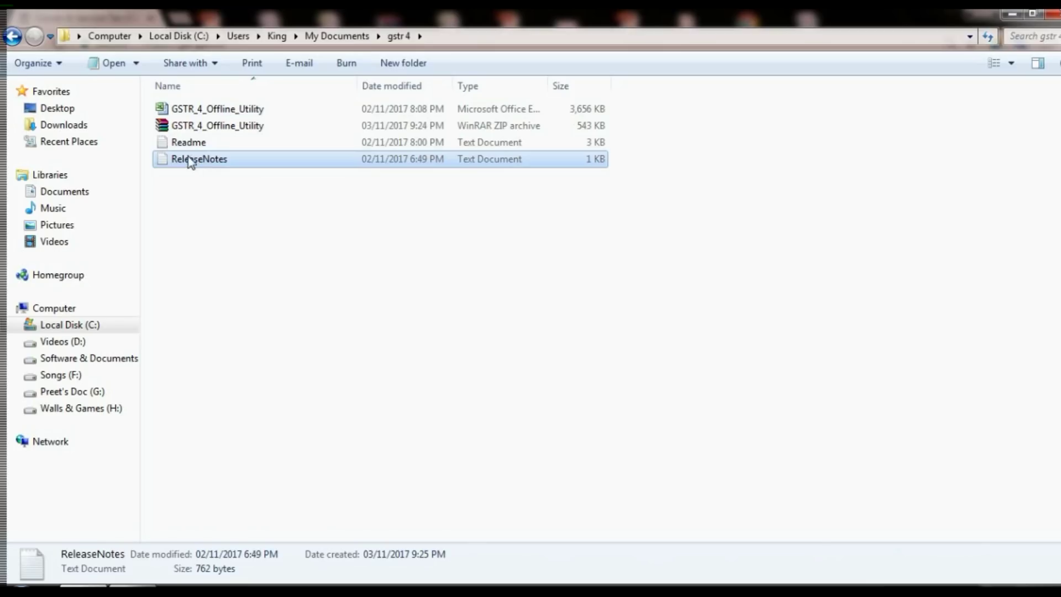
# Open the Readme text file, review its prerequisites, installation and usage instructions, and close it
pyautogui.doubleClick(188, 143)
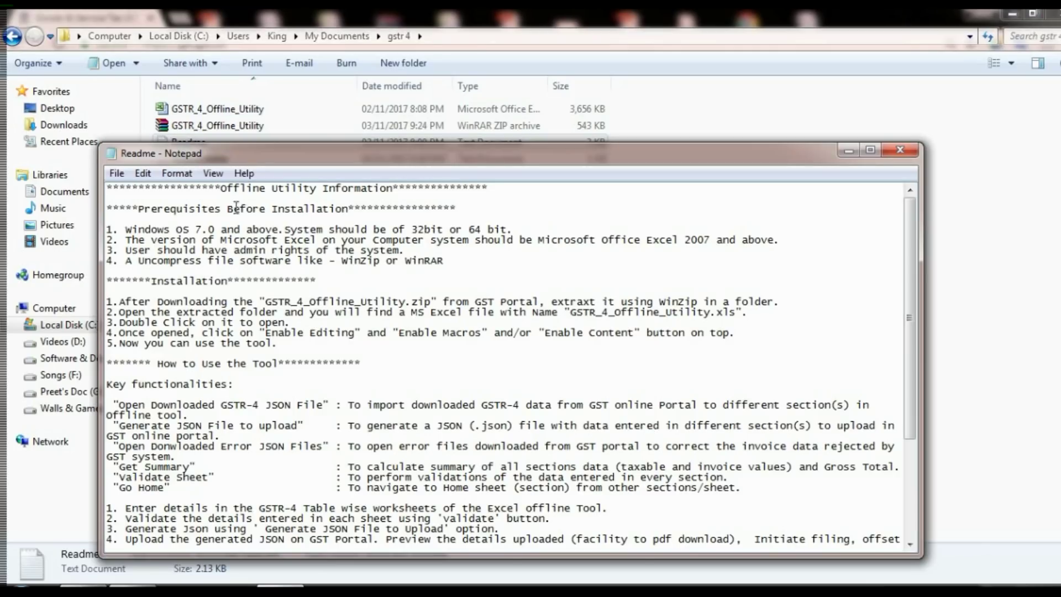
pyautogui.moveTo(278, 209); pyautogui.dragTo(334, 212)
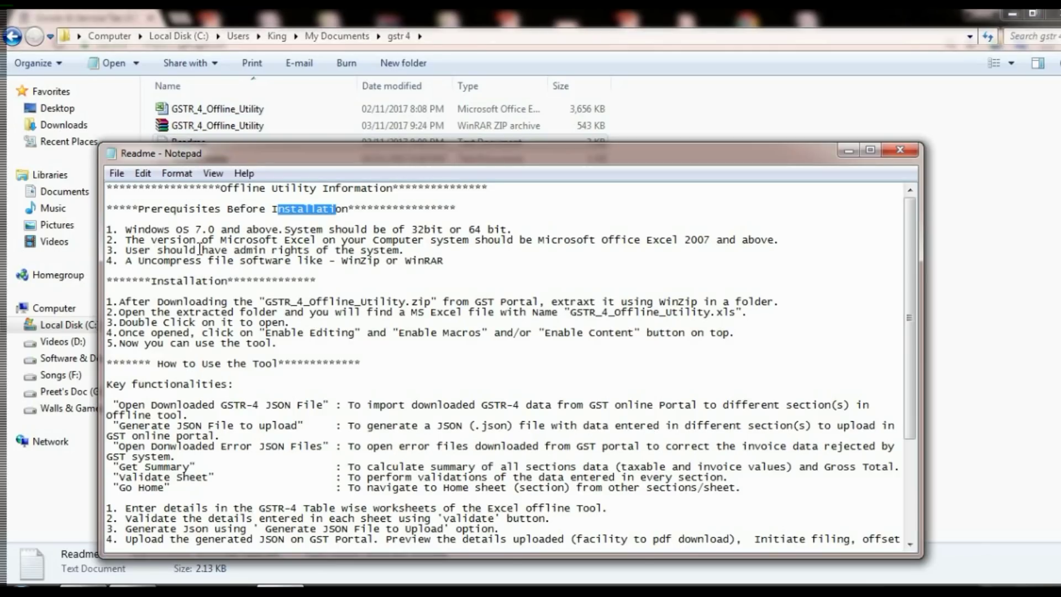
pyautogui.moveTo(153, 231); pyautogui.dragTo(223, 221)
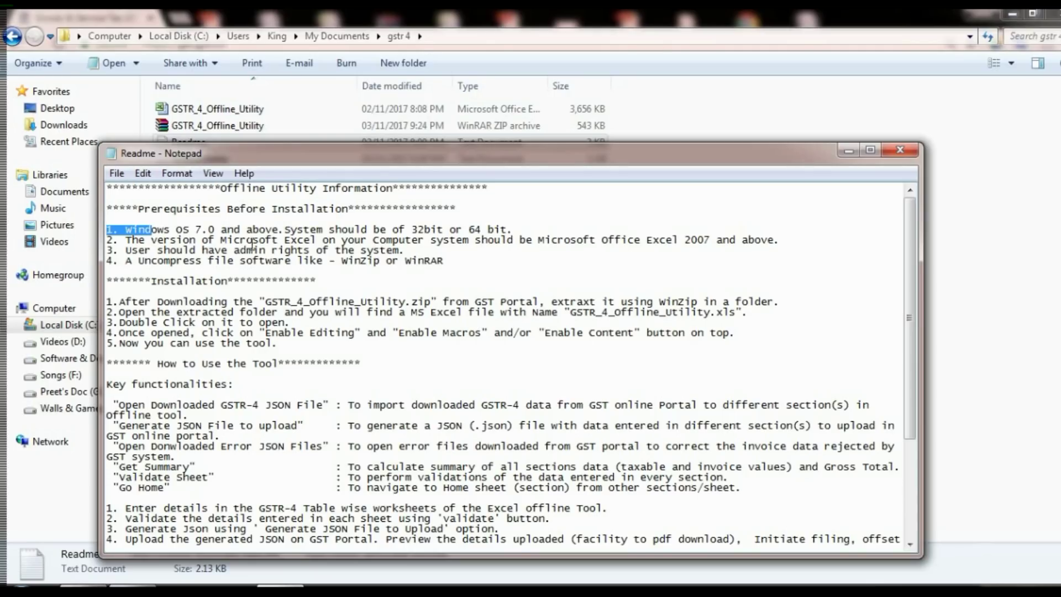
pyautogui.moveTo(615, 239); pyautogui.dragTo(752, 238)
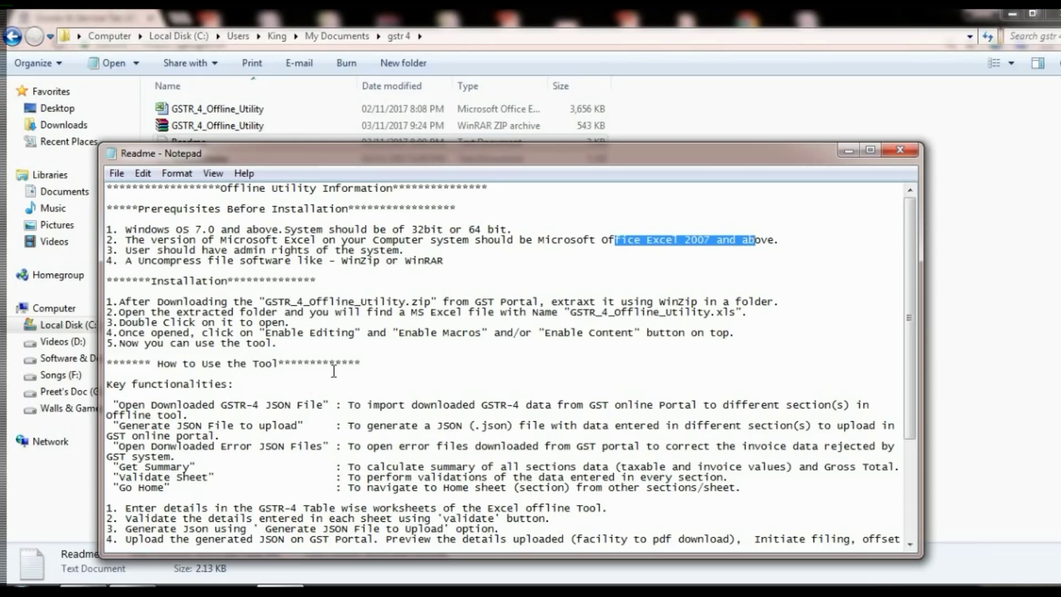
pyautogui.scroll(-3, 334, 372)
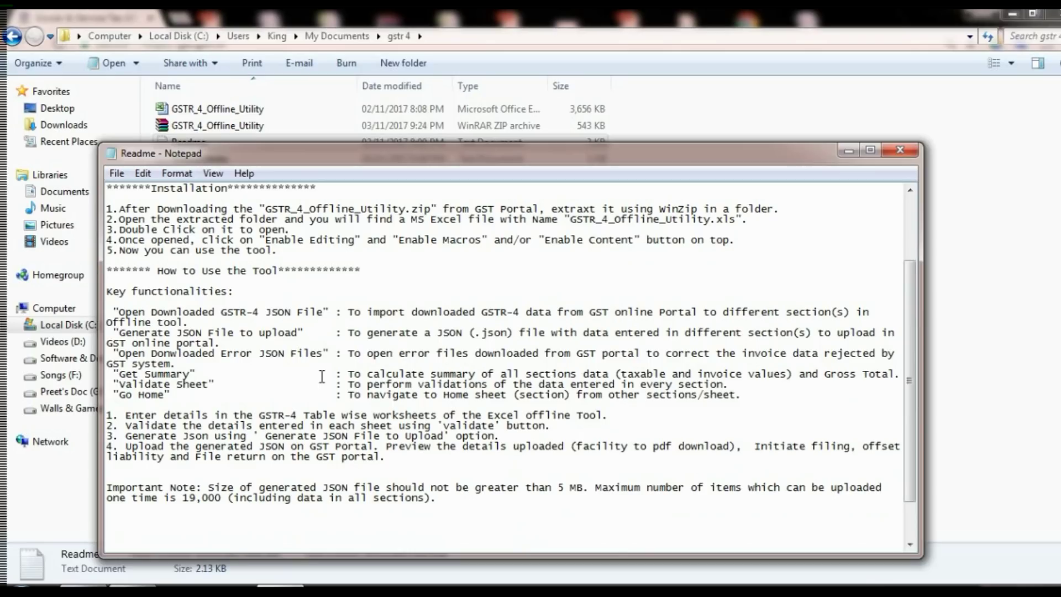
pyautogui.click(906, 152)
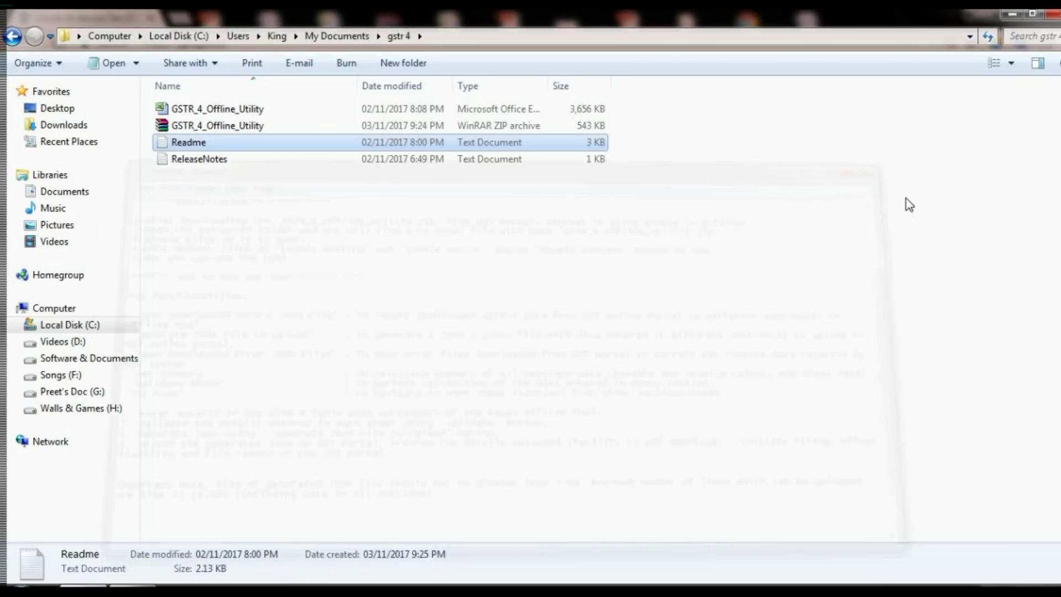
# Open the extracted GSTR_4_Offline_Utility Excel workbook and look through the instructions on its ReadMe sheet
pyautogui.doubleClick(241, 115)
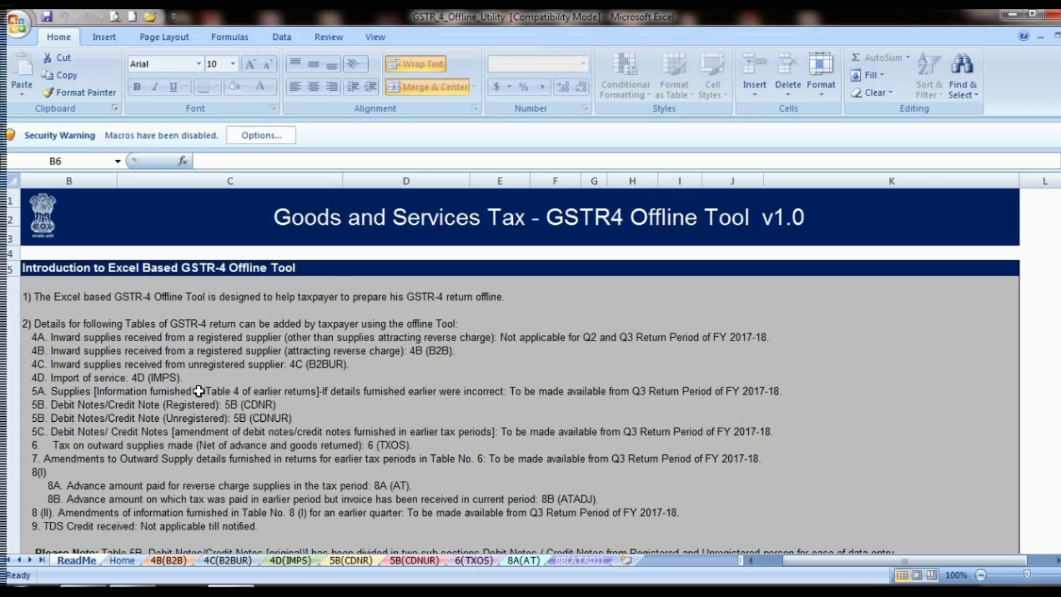
pyautogui.scroll(-3, 199, 396)
pyautogui.scroll(-5, 198, 395)
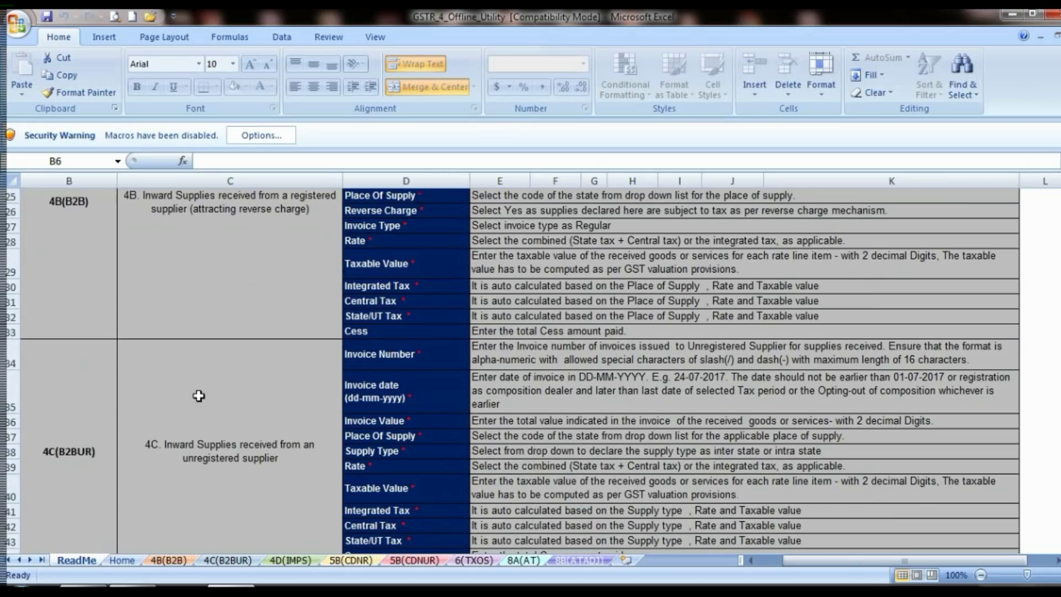
# Show the Home sheet and examine the GSTIN, Financial Year and Tax Period fields
pyautogui.click(122, 561)
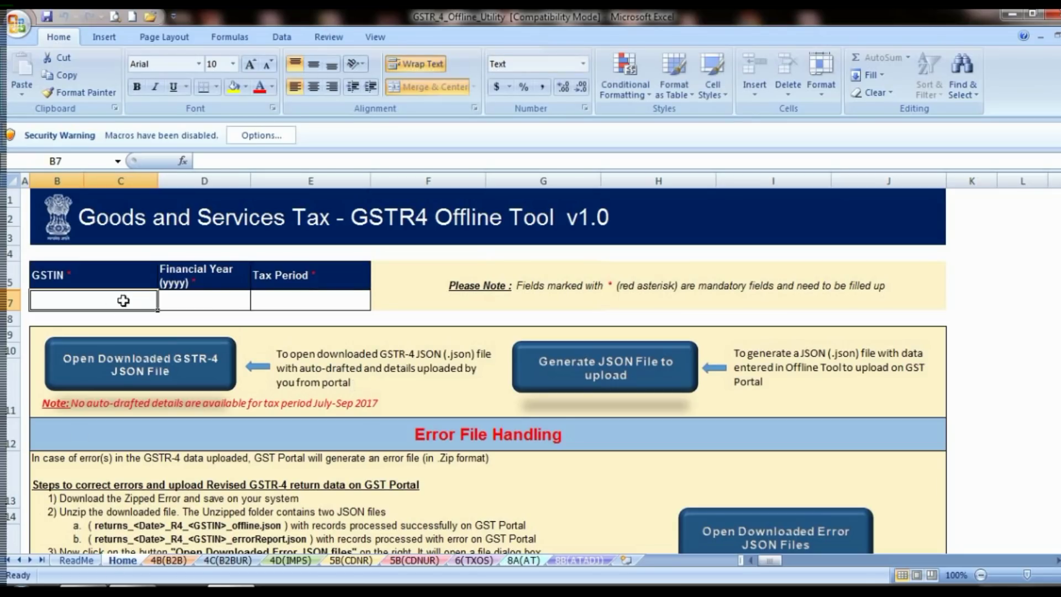
pyautogui.click(200, 302)
pyautogui.click(298, 296)
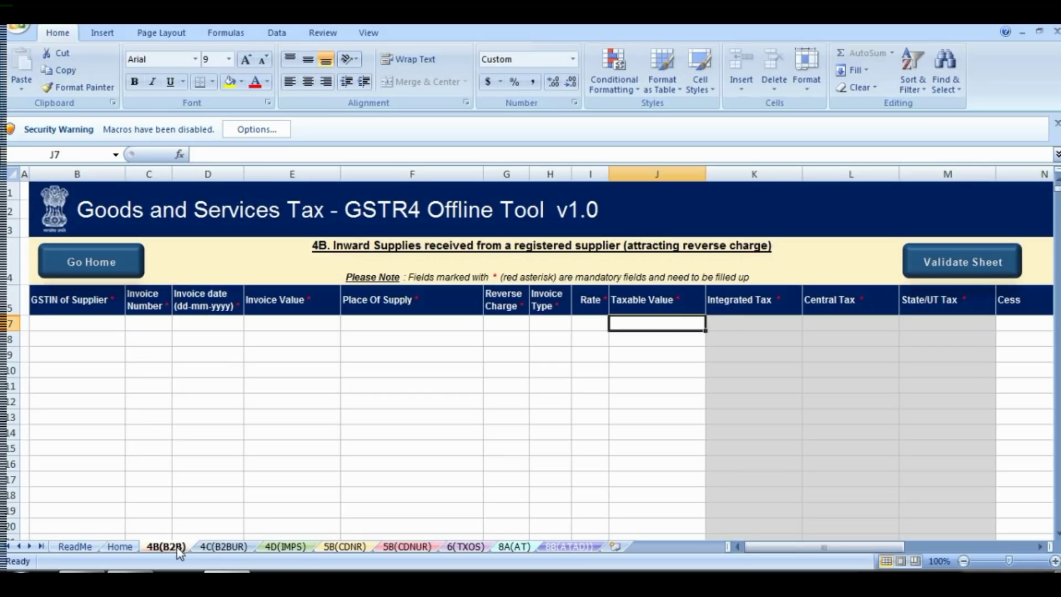
# On the 4B(B2B) sheet, examine the supplier GSTIN, invoice number, date and value cells and the Place Of Supply options
pyautogui.click(73, 322)
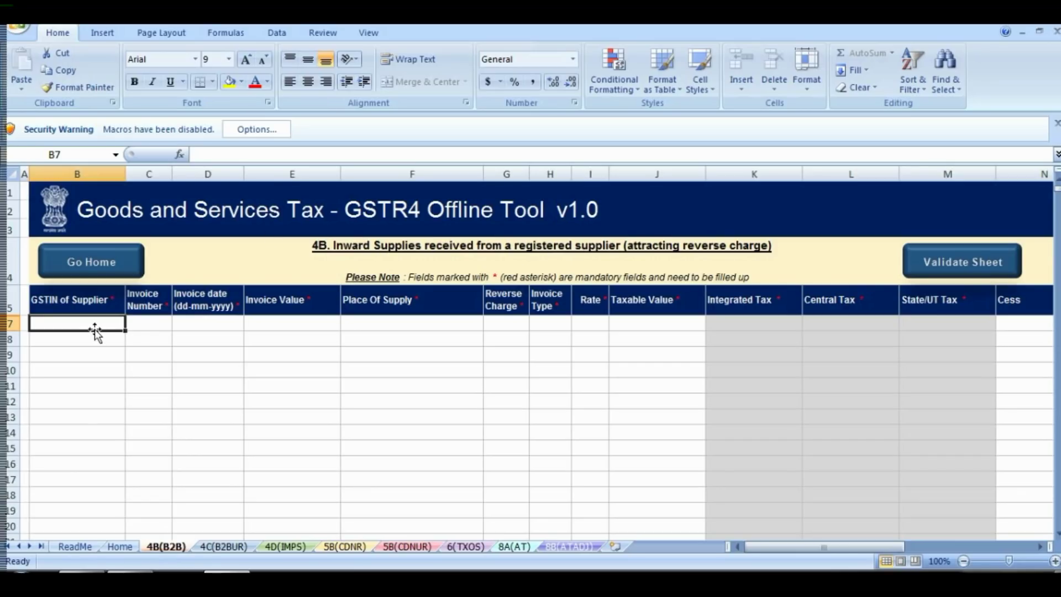
pyautogui.click(149, 324)
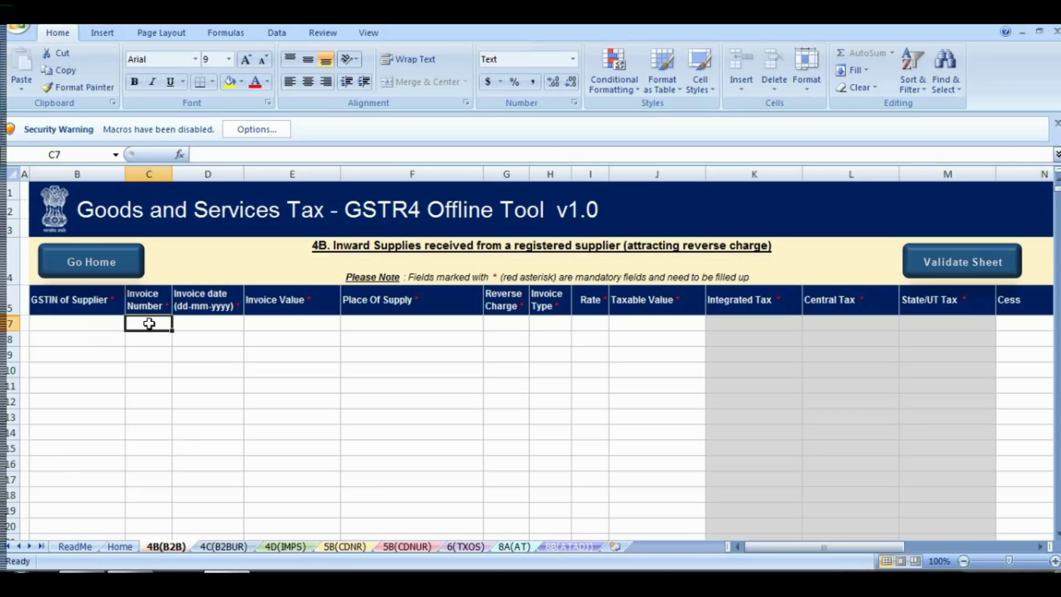
pyautogui.click(209, 322)
pyautogui.click(284, 320)
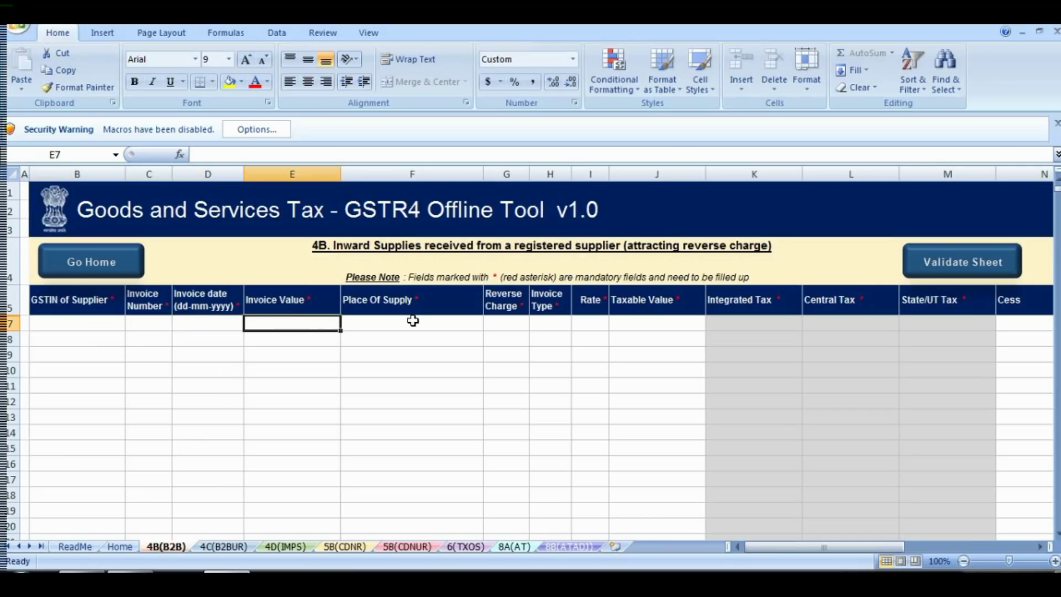
pyautogui.click(410, 320)
pyautogui.click(490, 323)
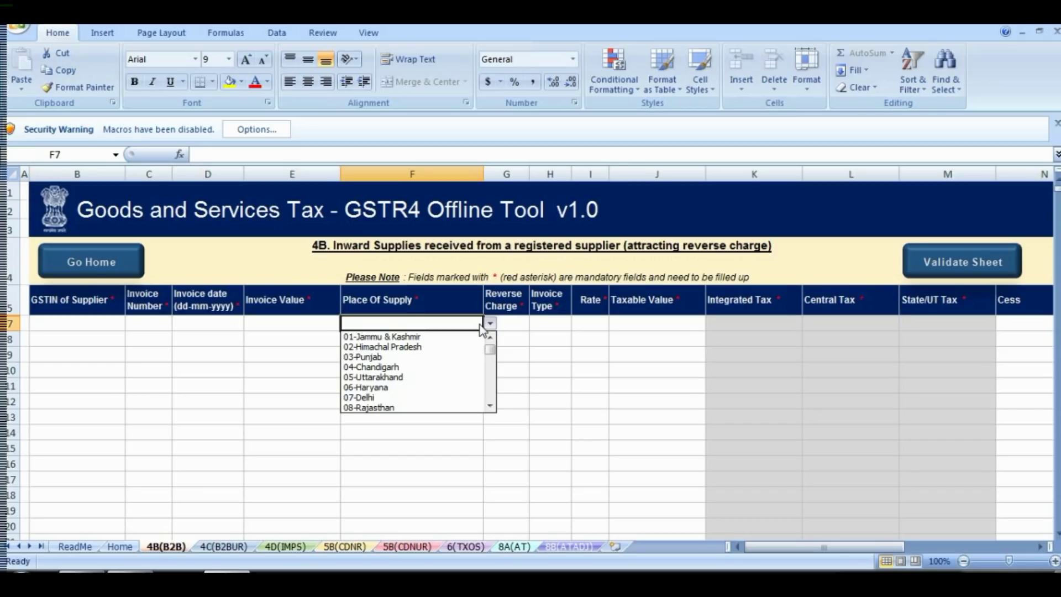
pyautogui.press('Escape')
# Examine the Reverse Charge, Invoice Type, Rate and Taxable Value entries in the first data row of the 4B(B2B) sheet
pyautogui.click(512, 324)
pyautogui.click(536, 323)
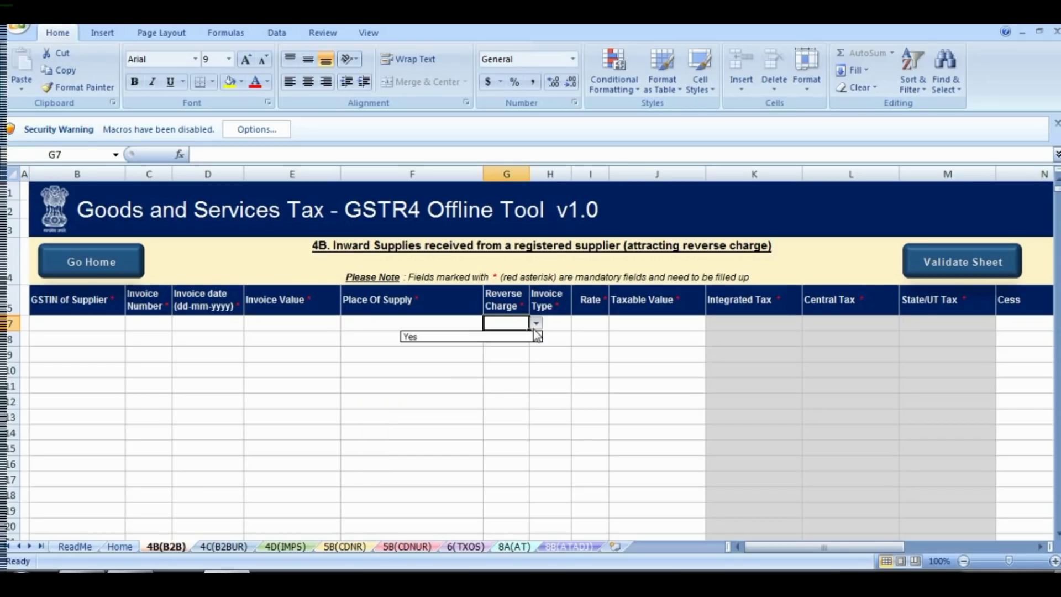
pyautogui.click(559, 321)
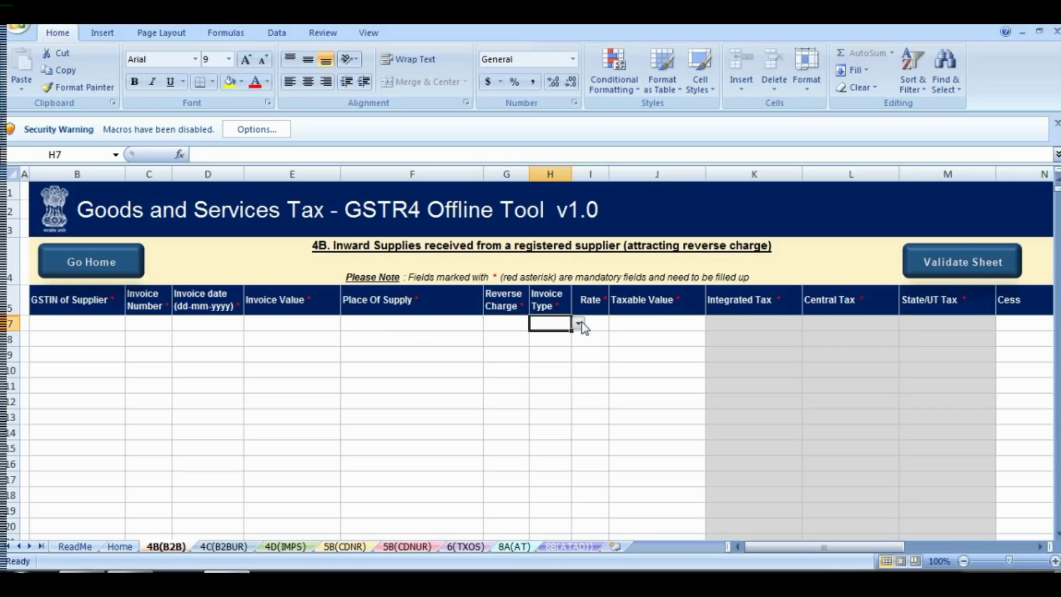
pyautogui.click(577, 324)
pyautogui.click(597, 319)
pyautogui.click(597, 320)
pyautogui.click(663, 321)
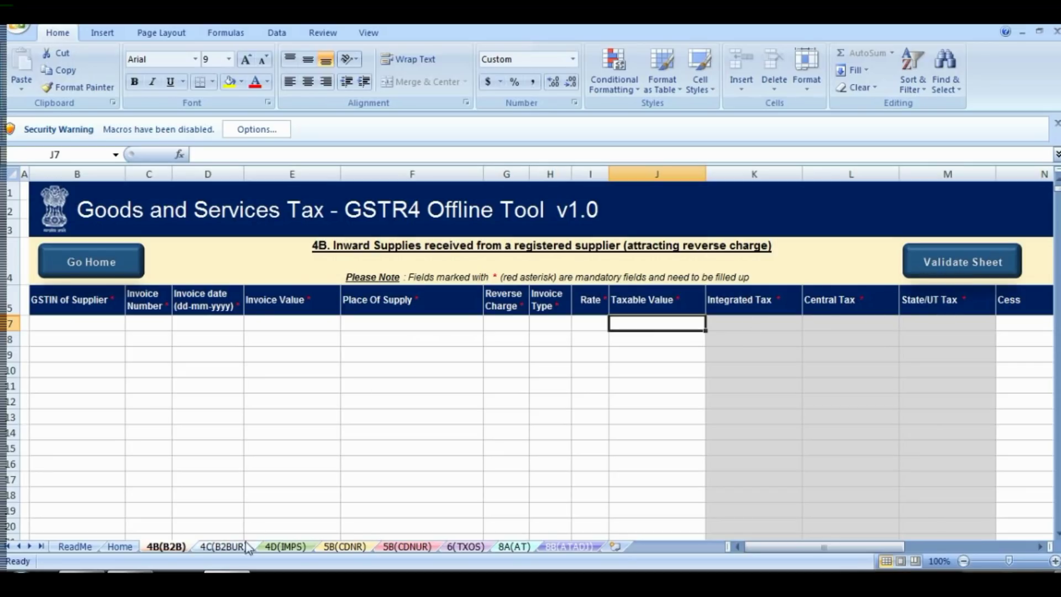
# Show the 4C(B2BUR) sheet and examine its Invoice Number, Invoice date, Invoice Value and Place Of Supply cells
pyautogui.click(220, 548)
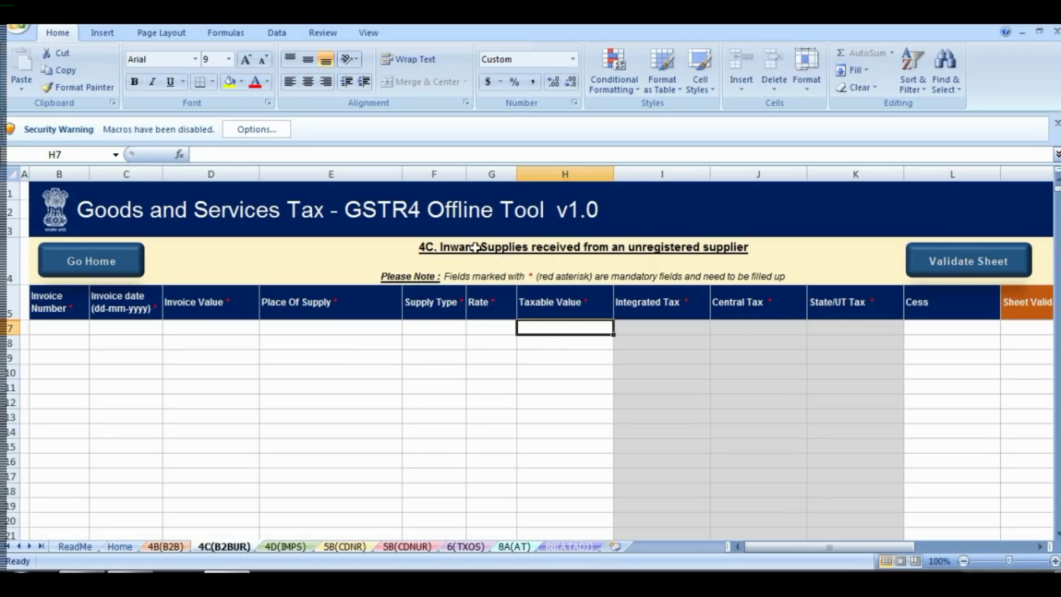
pyautogui.click(51, 328)
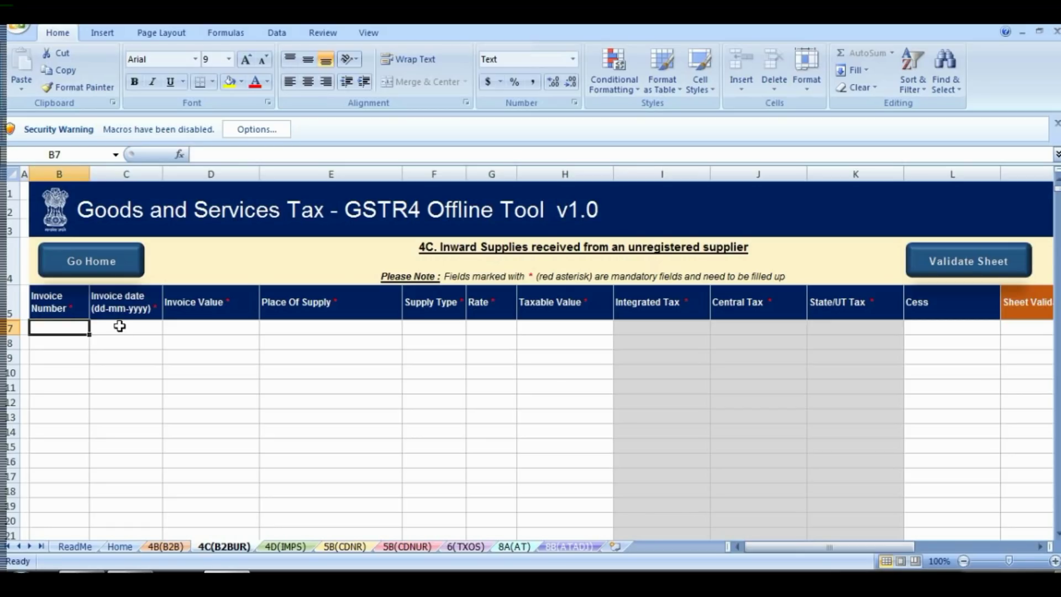
pyautogui.click(119, 326)
pyautogui.click(218, 325)
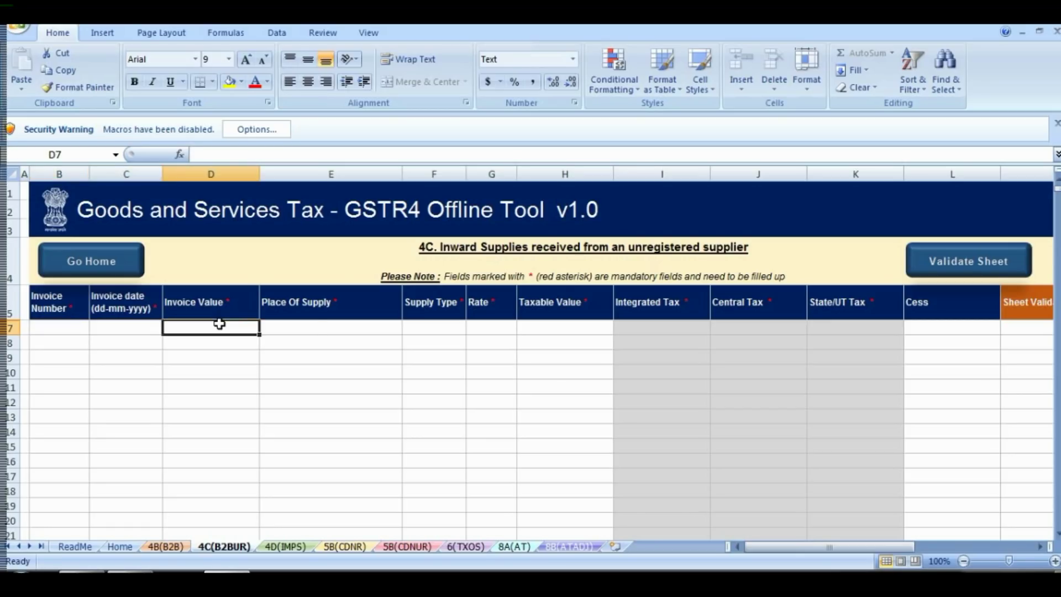
pyautogui.click(314, 329)
# Examine the Supply Type options and the Rate and Taxable Value cells on the 4C(B2BUR) sheet
pyautogui.click(438, 326)
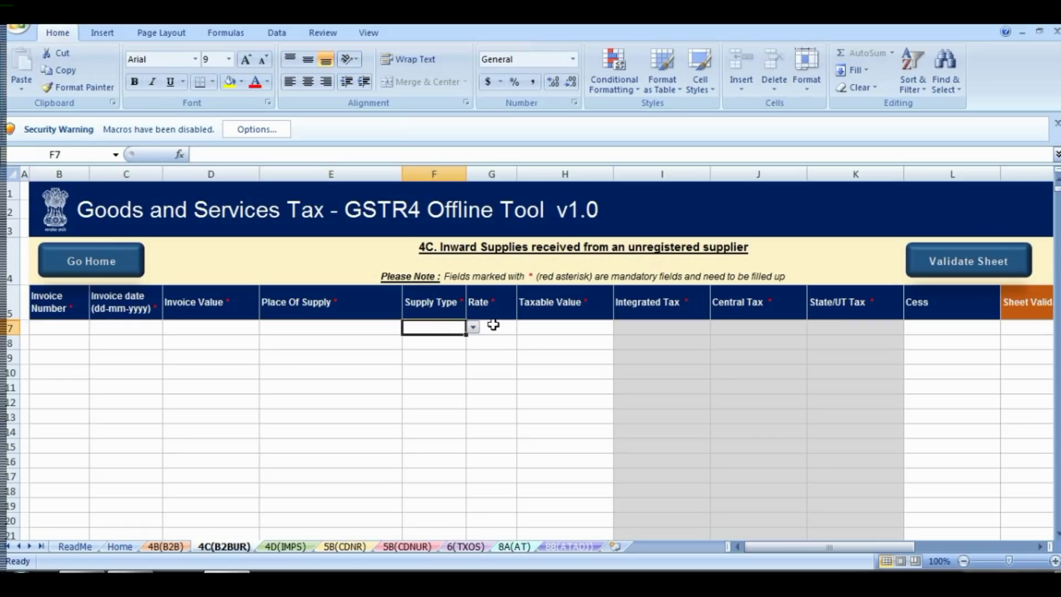
pyautogui.click(473, 327)
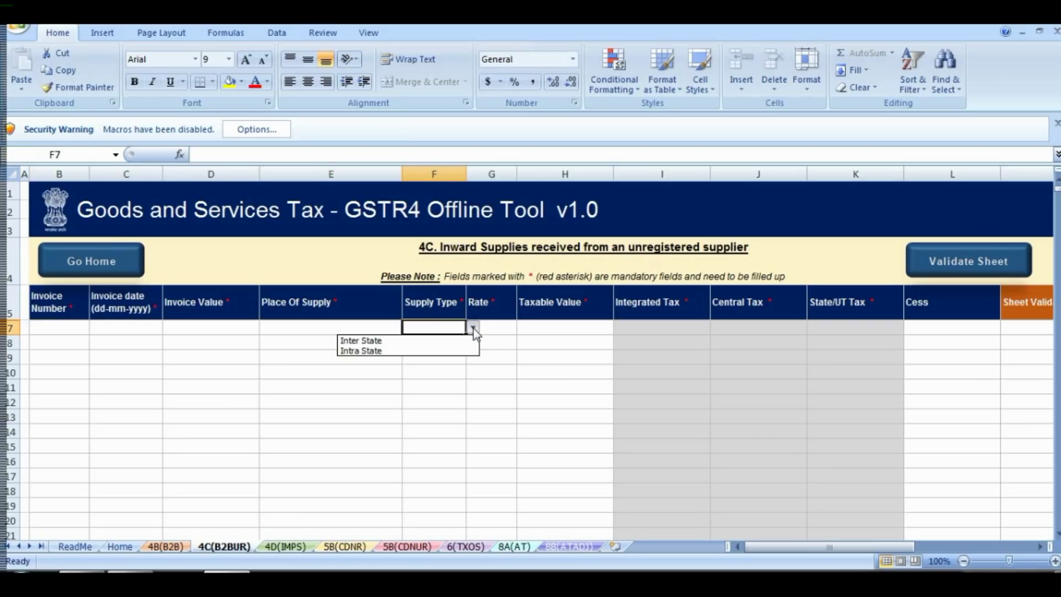
pyautogui.click(499, 326)
pyautogui.click(498, 327)
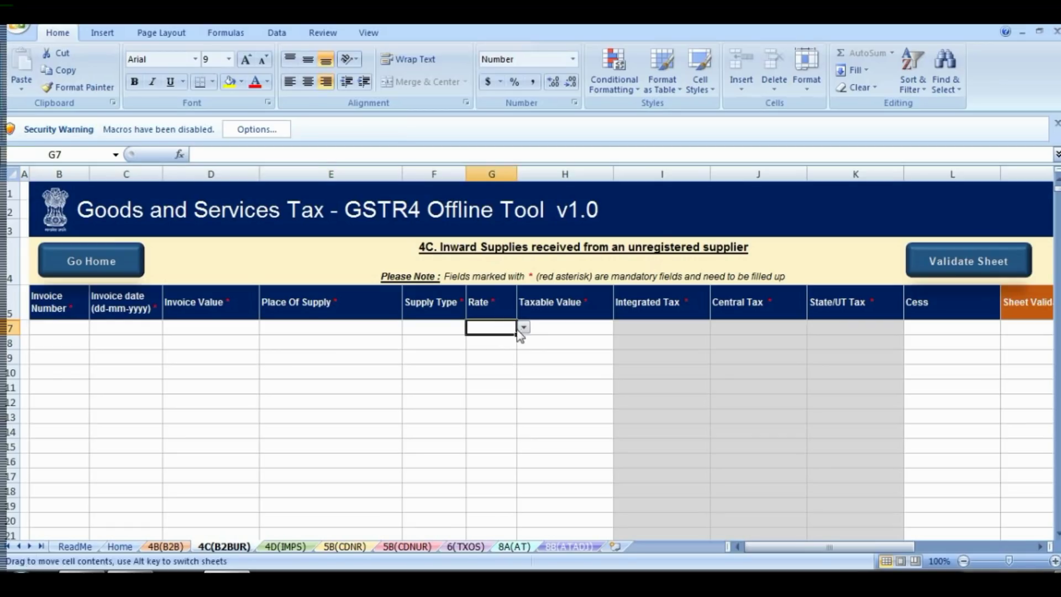
pyautogui.click(522, 328)
pyautogui.click(559, 326)
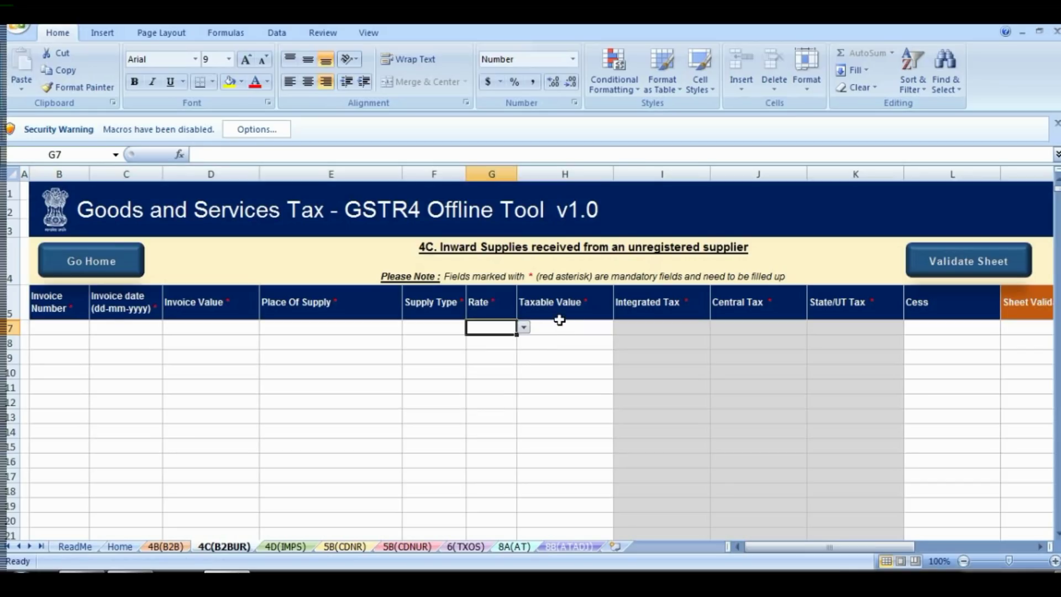
pyautogui.click(561, 325)
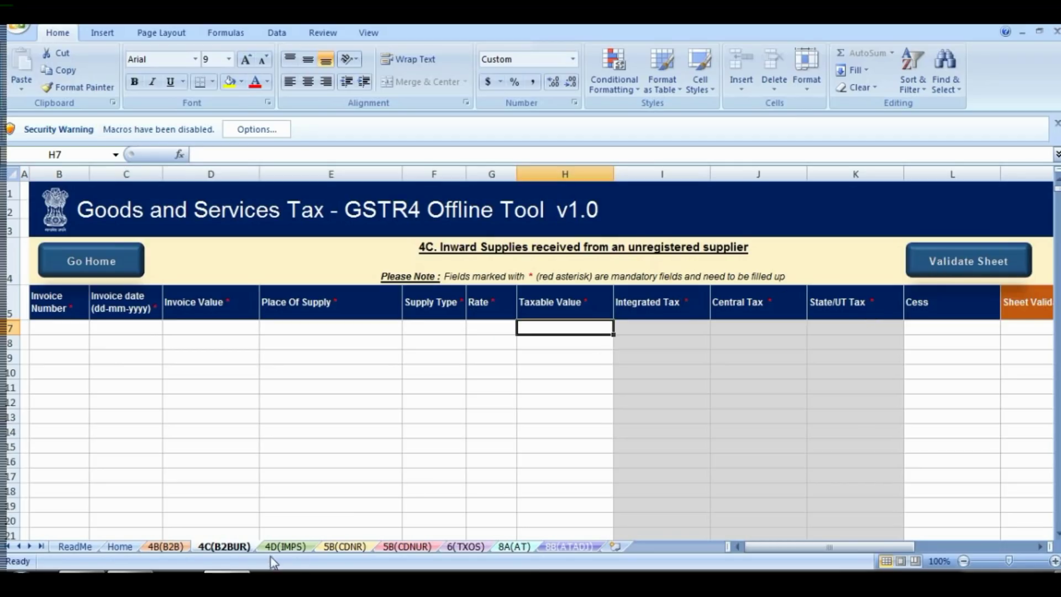
# Show the 4D(IMPS) sheet and examine its invoice, Place Of Supply, Rate and Taxable Value cells for imported services
pyautogui.click(284, 546)
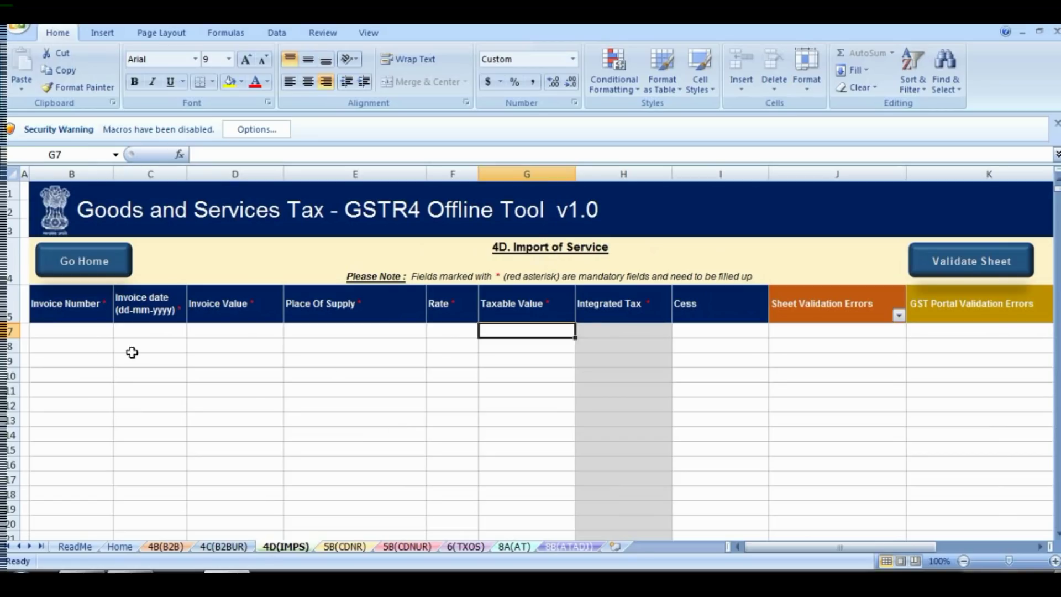
pyautogui.click(71, 329)
pyautogui.click(146, 330)
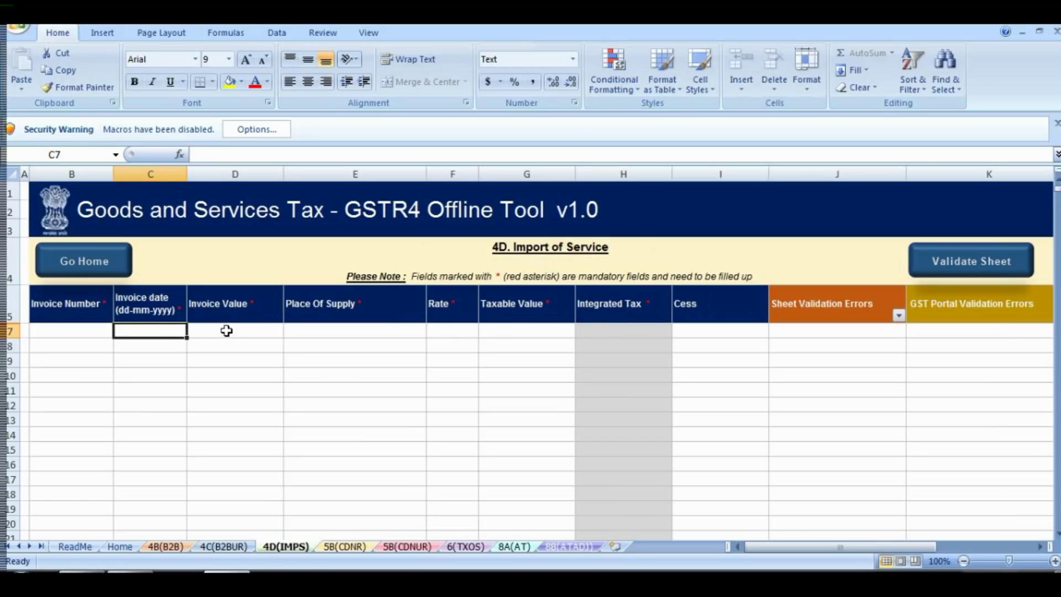
pyautogui.click(228, 331)
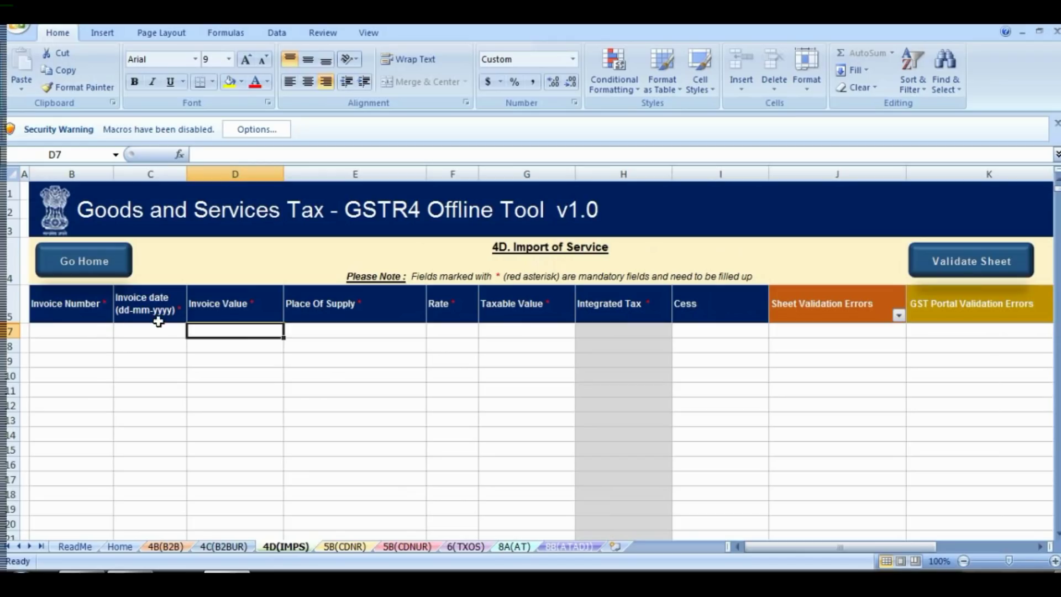
pyautogui.click(343, 328)
pyautogui.click(461, 331)
pyautogui.click(528, 329)
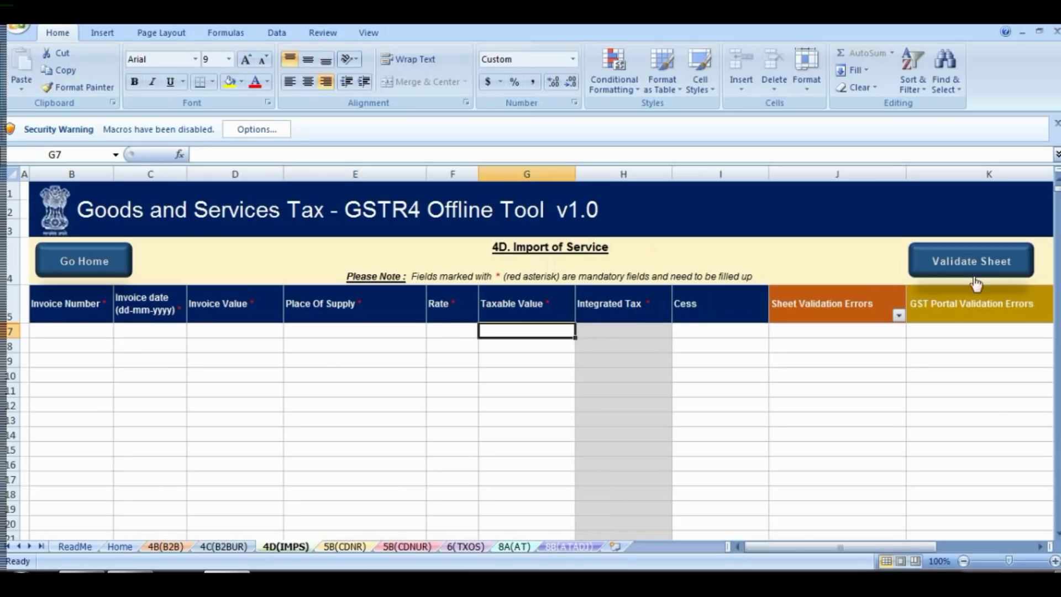
# Review the 5B(CDNR) and 5B(CDNUR) debit/credit note sheets and the 6(TXOS) outward supplies tax sheet
pyautogui.click(337, 548)
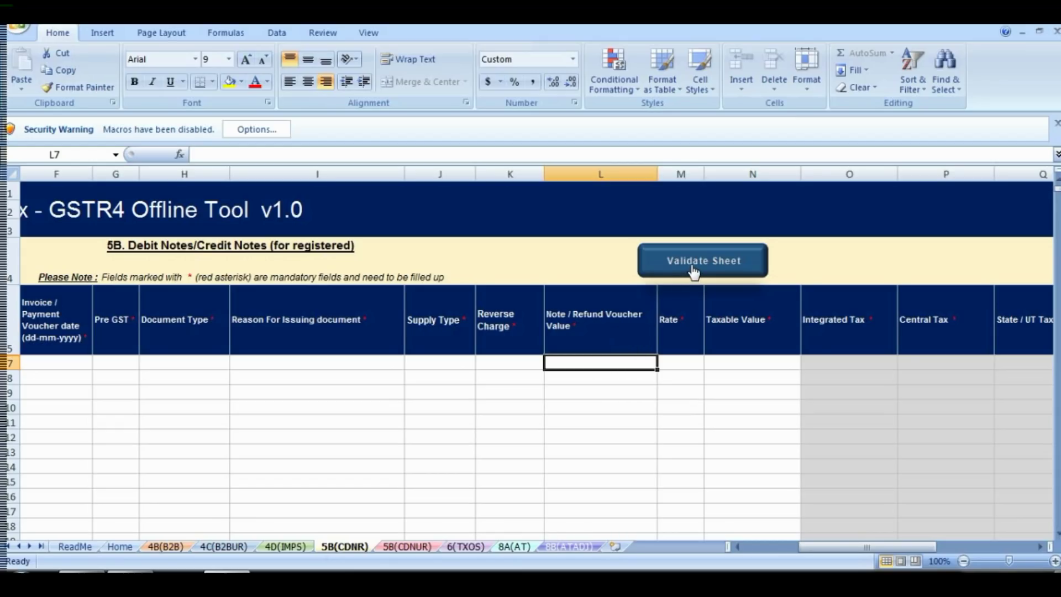
pyautogui.click(404, 547)
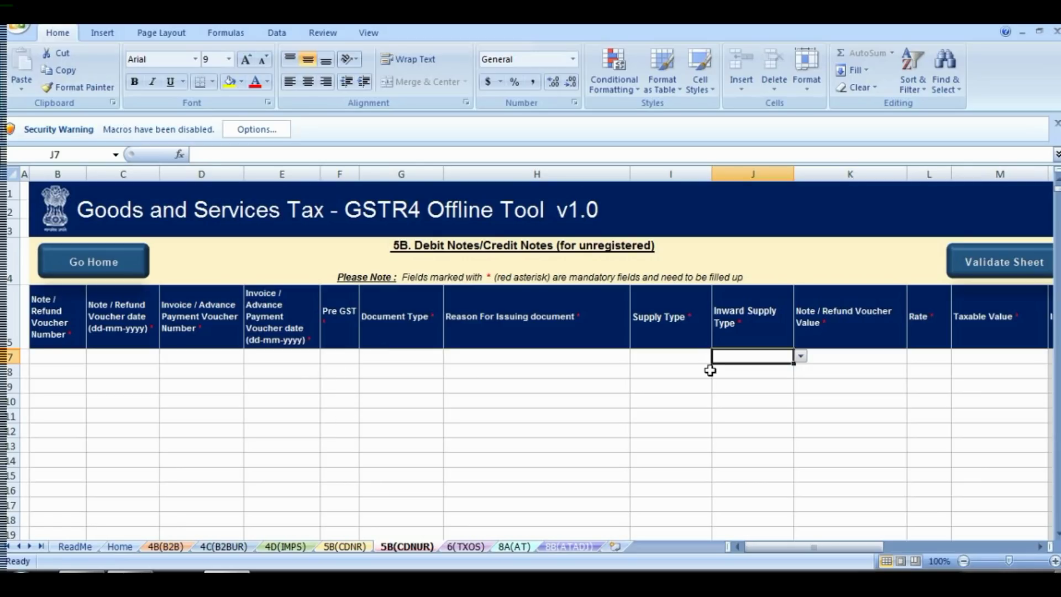
pyautogui.click(466, 546)
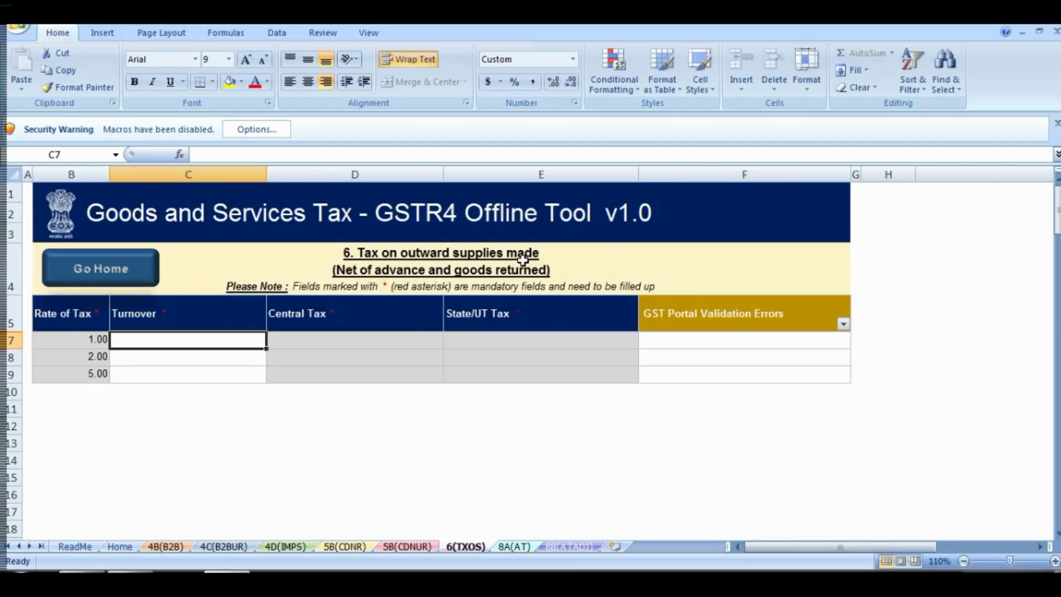
# Examine the Turnover cells for the 2.00 and 5.00 tax rates on the 6(TXOS) sheet
pyautogui.click(141, 356)
pyautogui.click(139, 377)
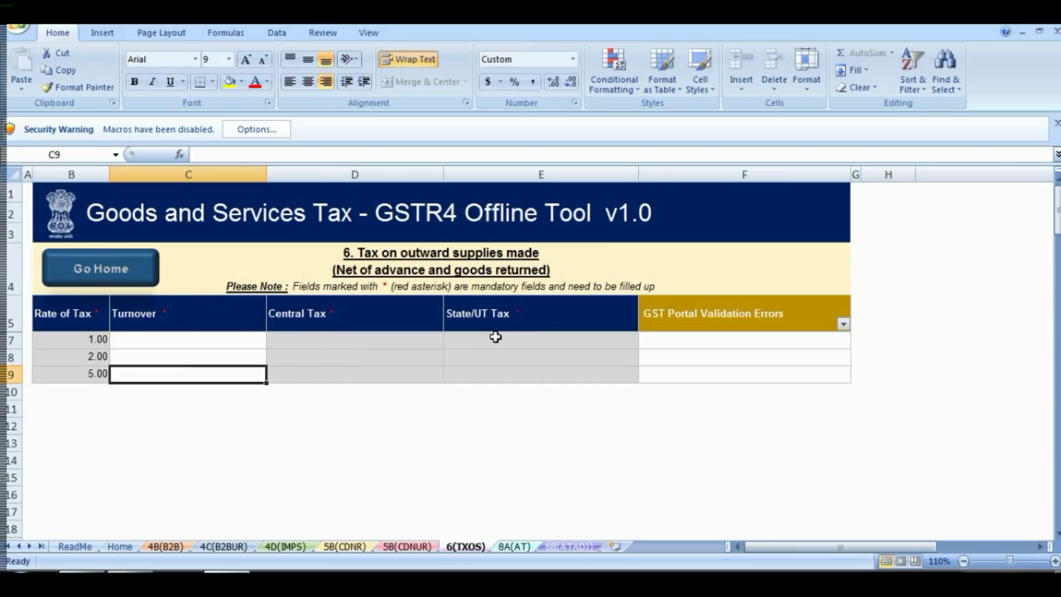
# Examine the Place of supply and Supply Type cells on the 8A(AT) advances sheet and show the 8B(ATADJ) sheet
pyautogui.click(514, 547)
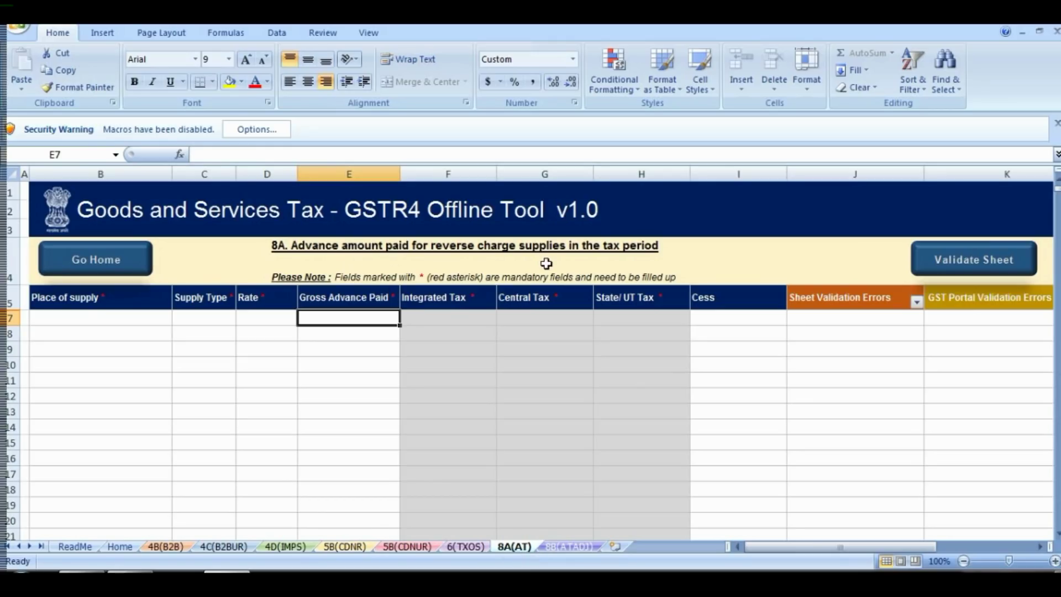
pyautogui.click(118, 319)
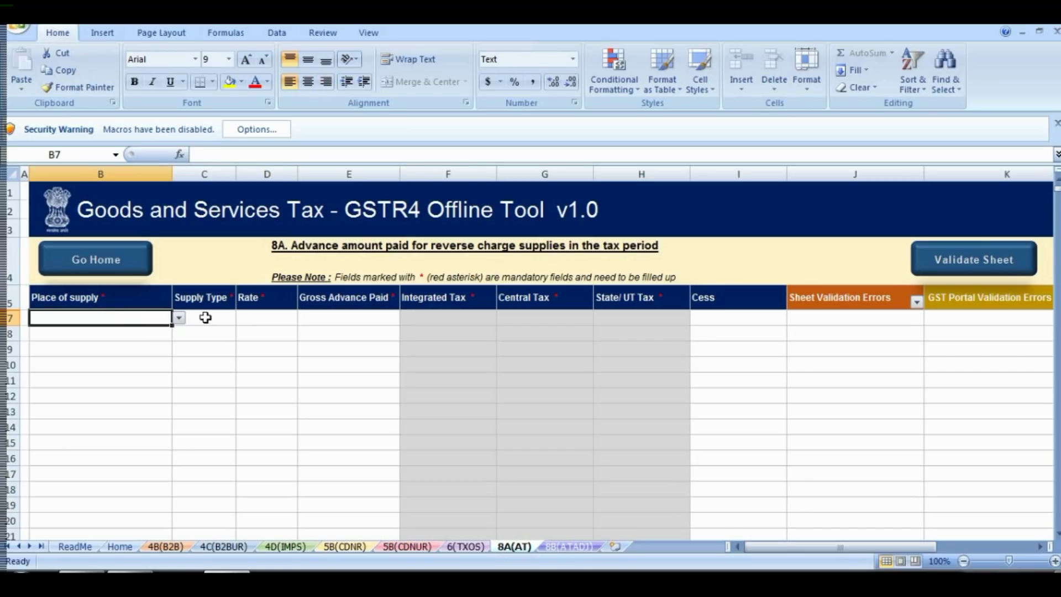
pyautogui.click(230, 316)
pyautogui.click(565, 547)
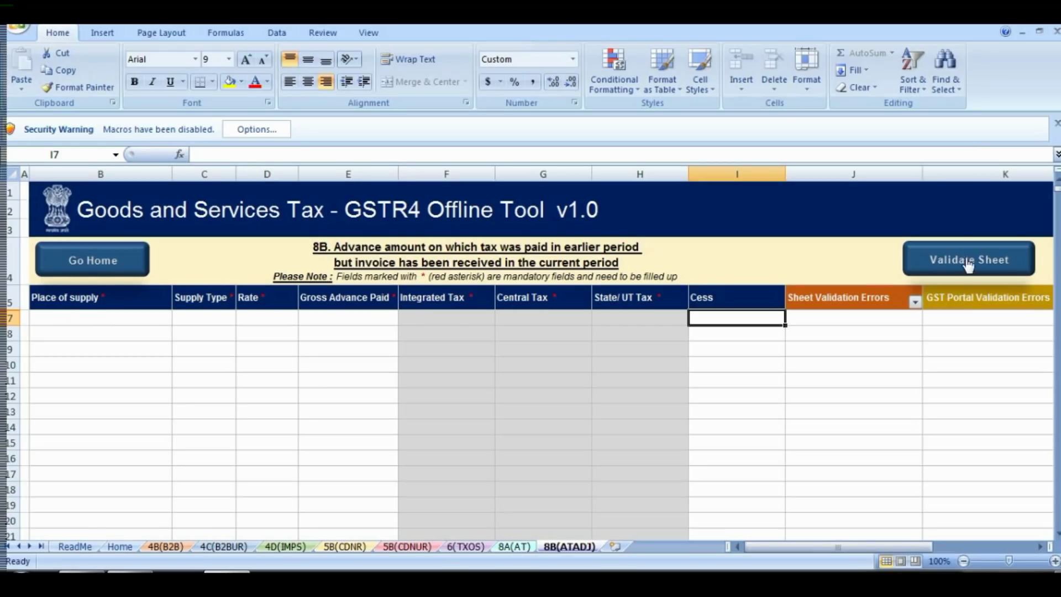
# Review the GSTR-4 sectionwise summary on the Home sheet down to its Total row and return to the JSON file options
pyautogui.click(120, 545)
pyautogui.scroll(-3, 625, 496)
pyautogui.scroll(-3, 642, 442)
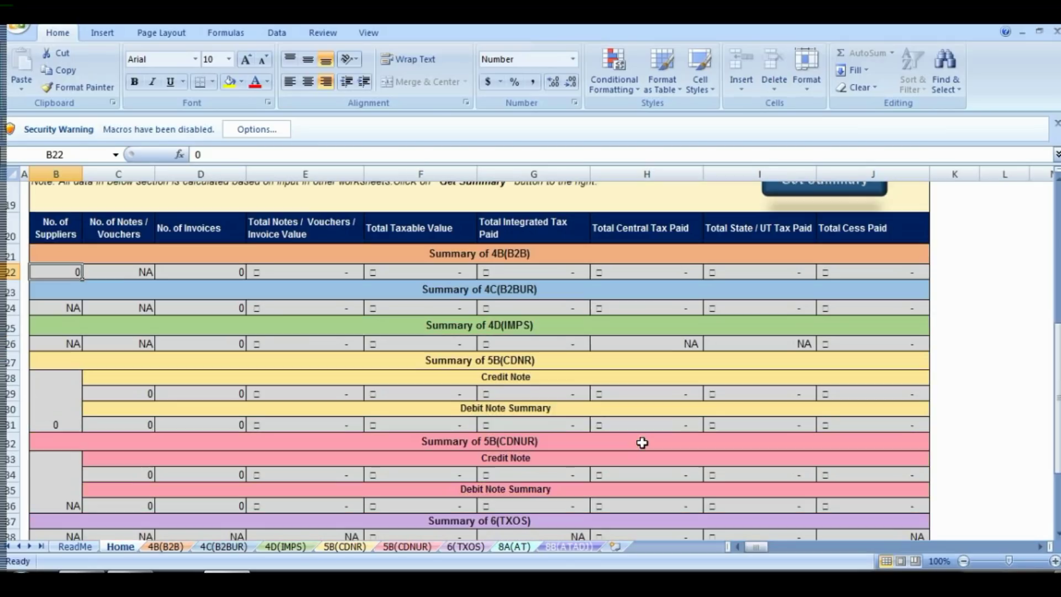
pyautogui.scroll(1, 724, 298)
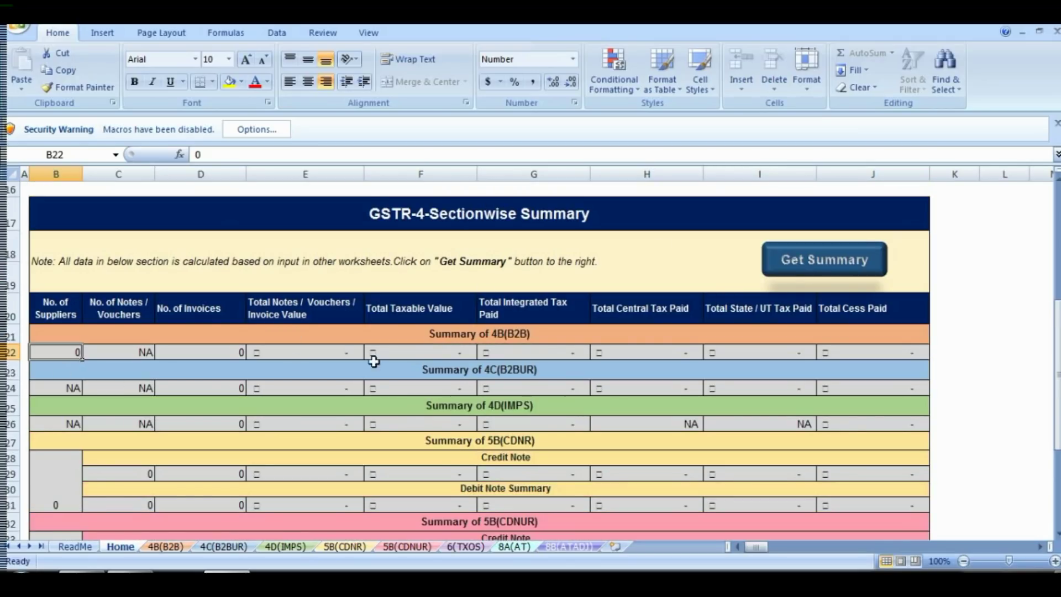
pyautogui.click(494, 334)
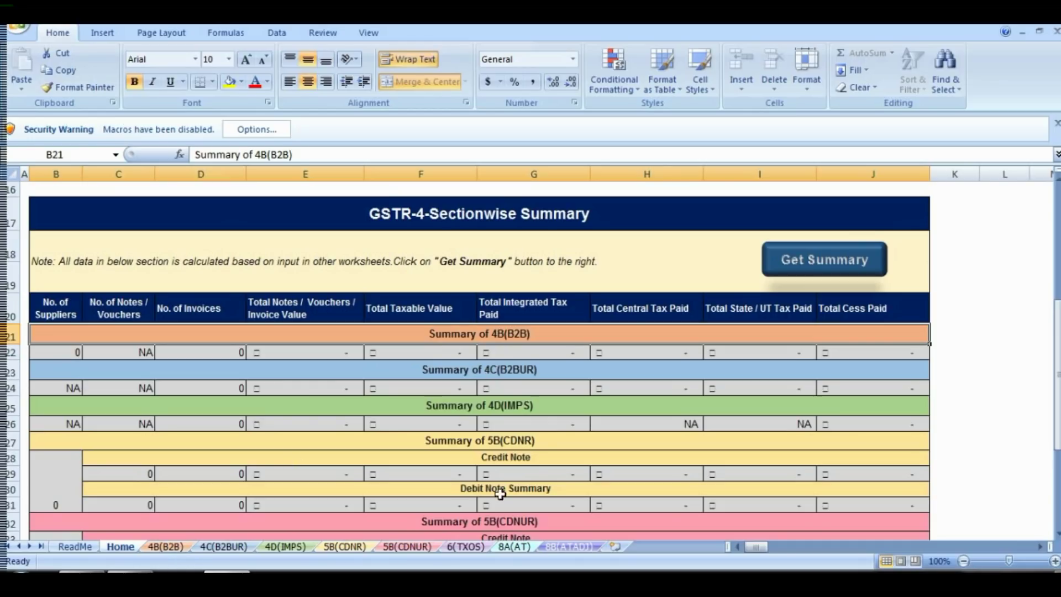
pyautogui.scroll(-3, 482, 459)
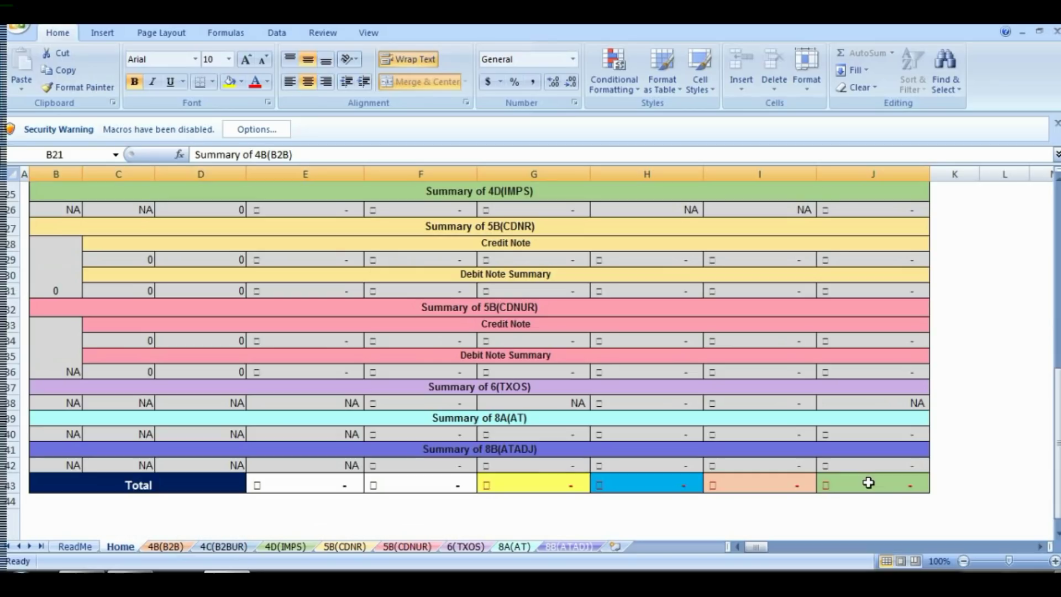
pyautogui.scroll(8, 684, 421)
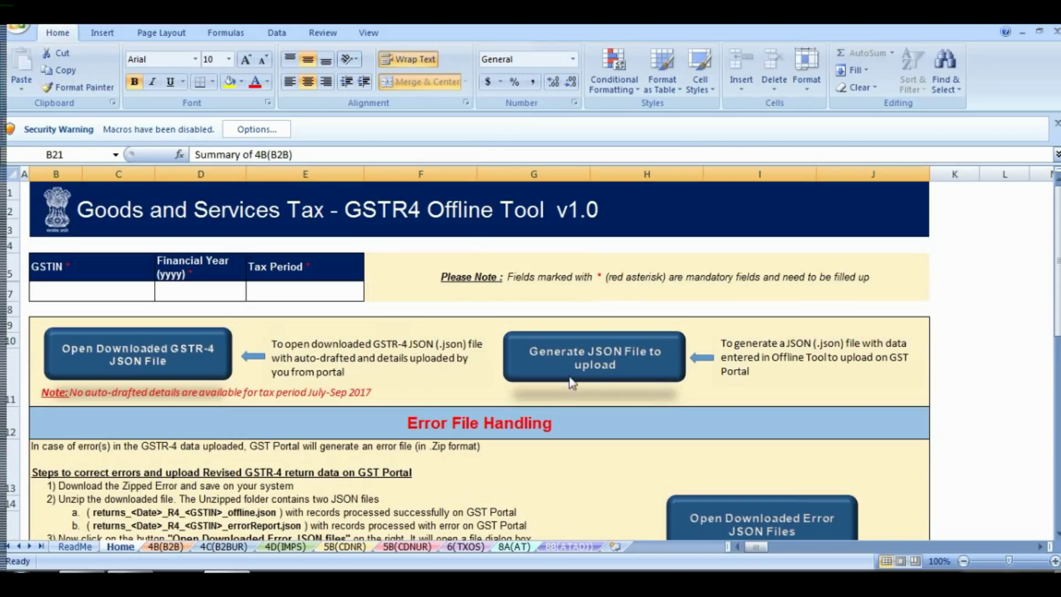